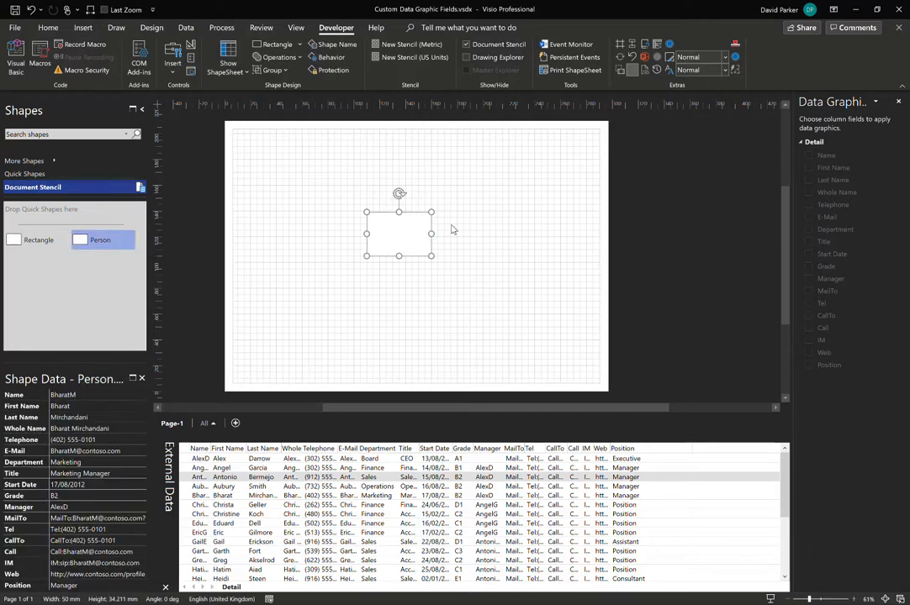
# Zoom into the person shape, open the Drawing Explorer and expand Page-1's shapes down to Person.1107.
pyautogui.moveTo(342, 184); pyautogui.dragTo(482, 283)
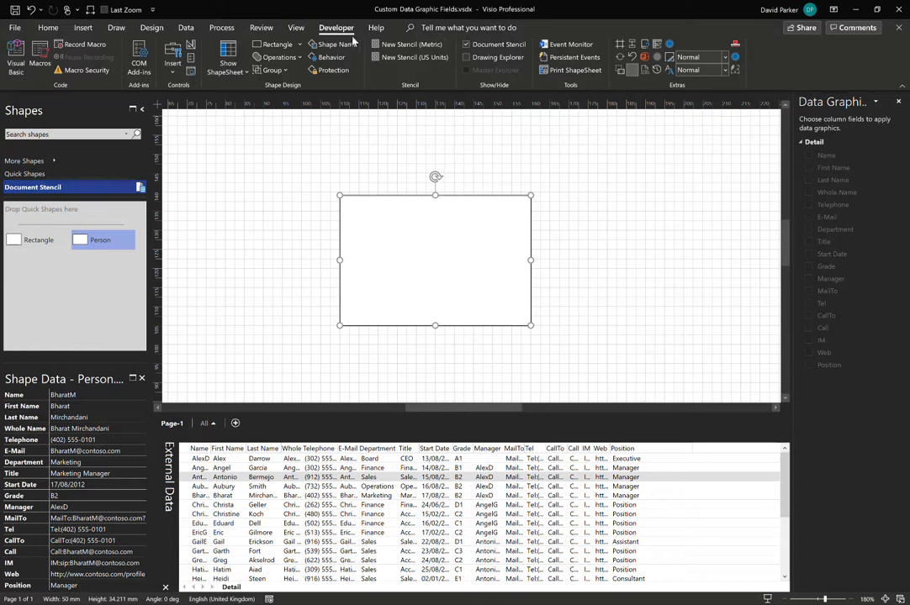
pyautogui.click(479, 57)
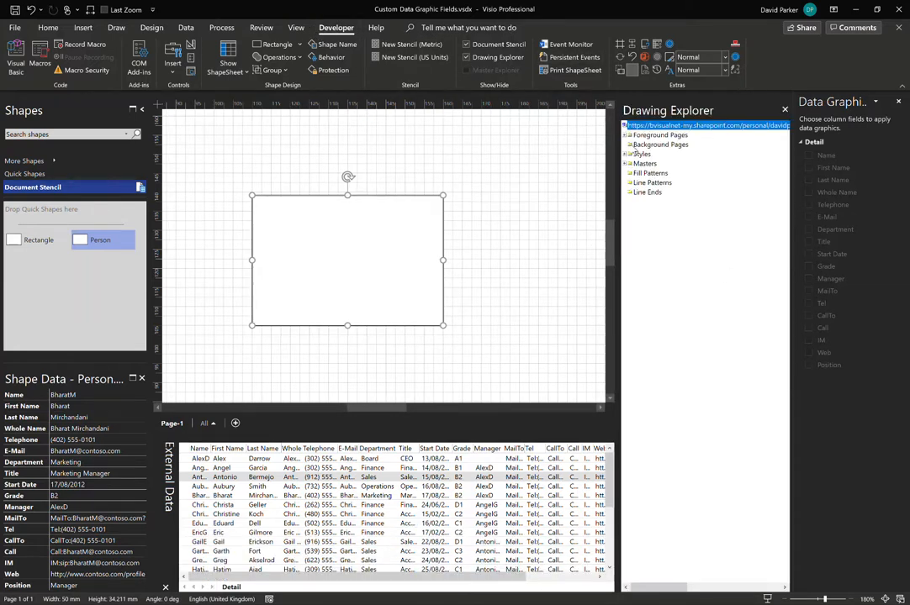
pyautogui.click(625, 135)
pyautogui.click(629, 145)
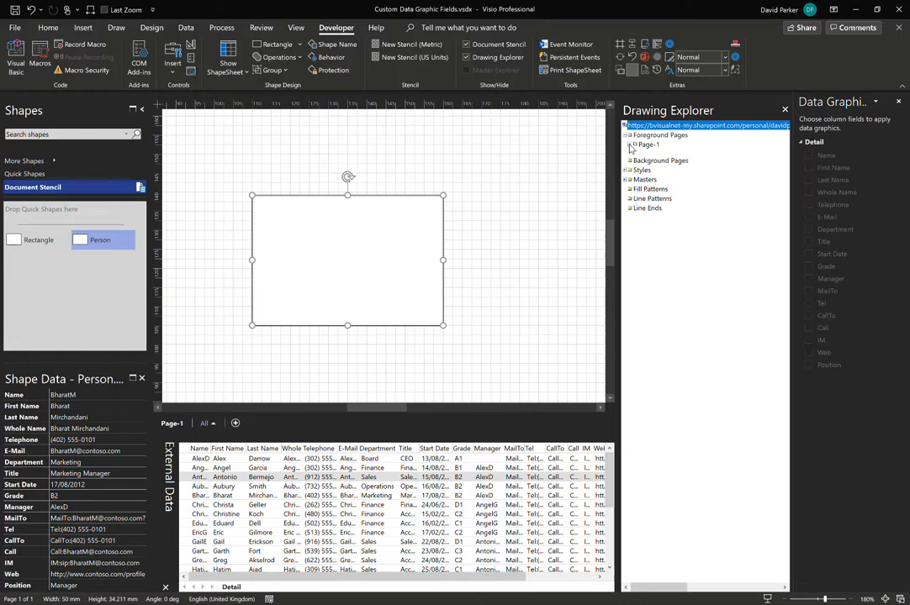
pyautogui.click(636, 153)
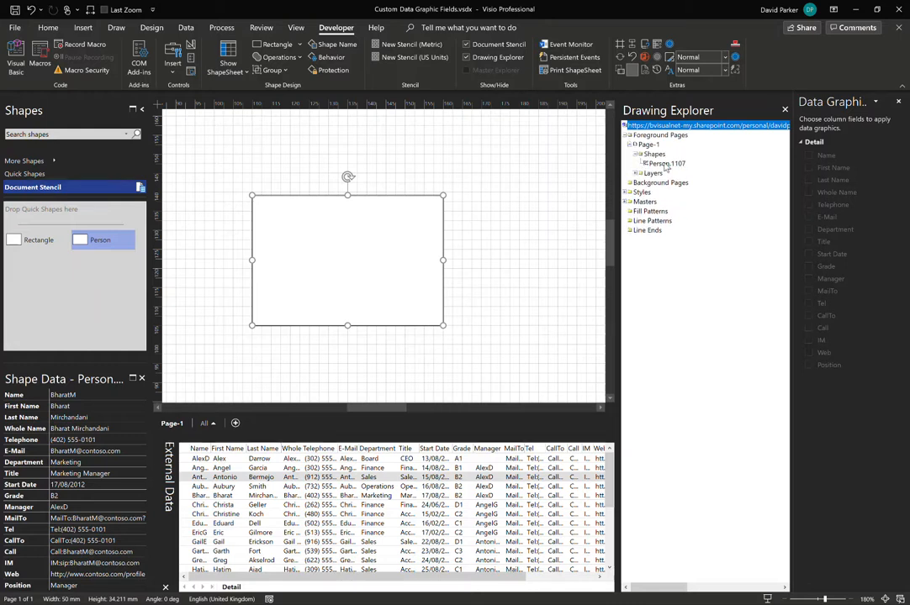
pyautogui.click(665, 163)
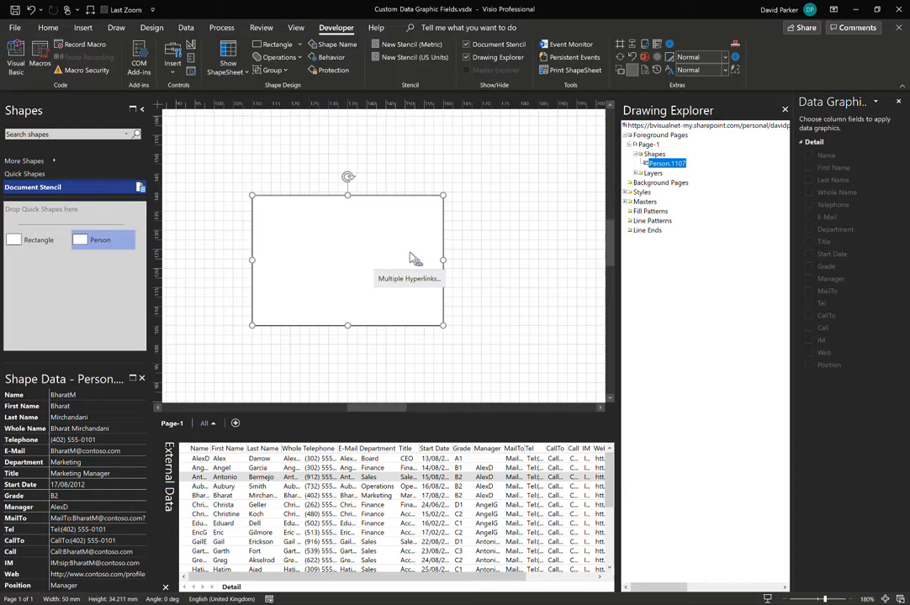
# Link the Aubury row of the external data to the person shape by dropping it onto the shape.
pyautogui.click(224, 486)
pyautogui.moveTo(223, 486); pyautogui.dragTo(352, 266)
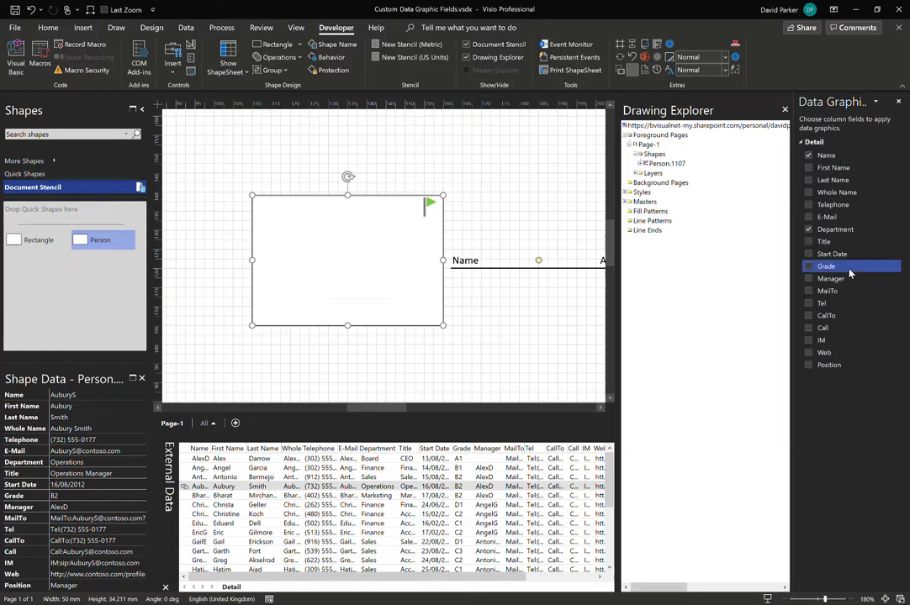
# Expand Person.1107 in the Drawing Explorer to inspect its Flags and Text callout sub-shapes and their layers.
pyautogui.click(642, 164)
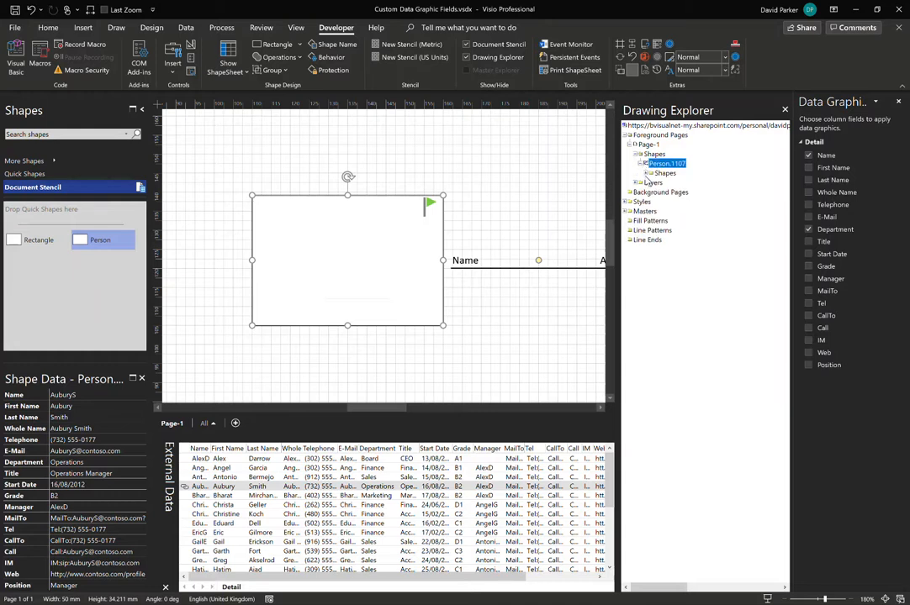
pyautogui.click(648, 173)
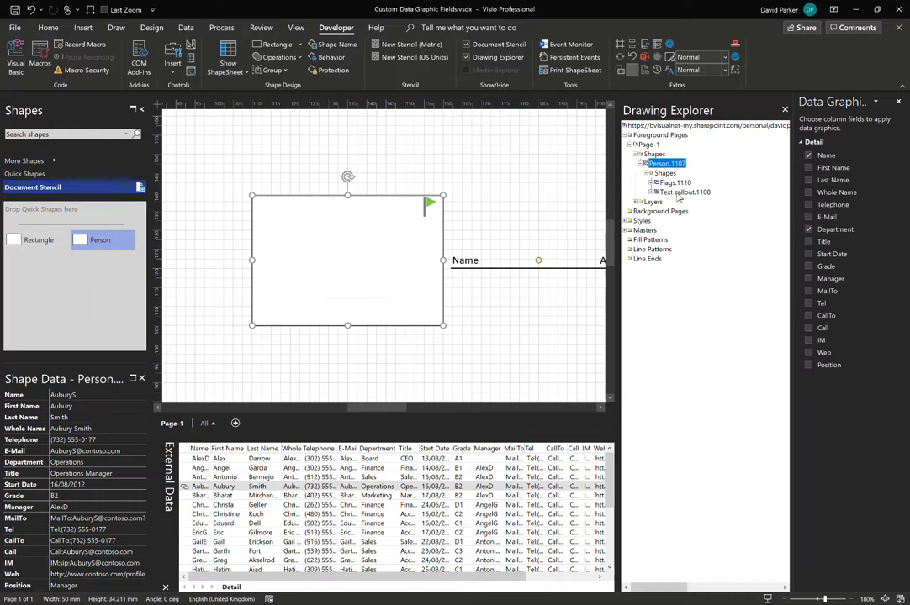
pyautogui.click(655, 182)
pyautogui.click(659, 192)
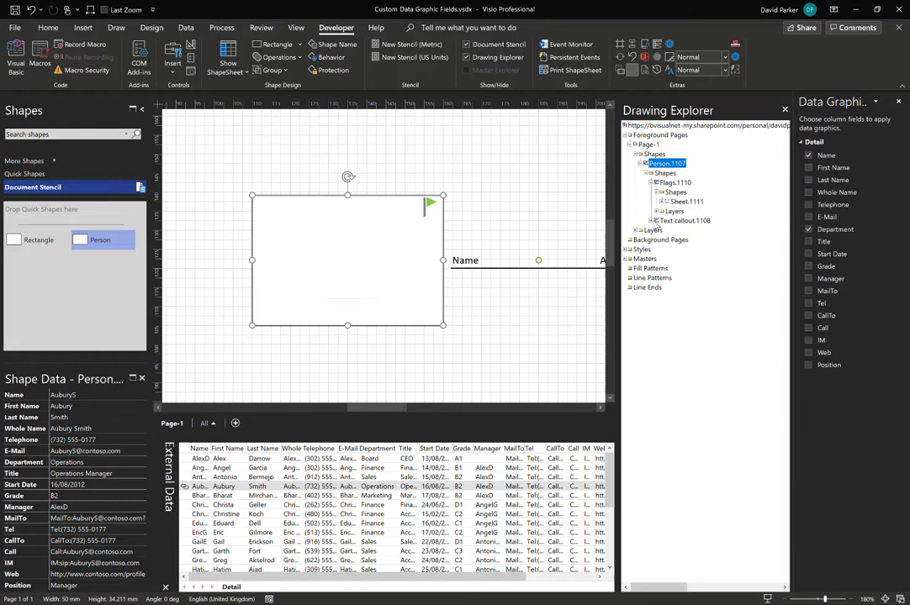
pyautogui.click(677, 220)
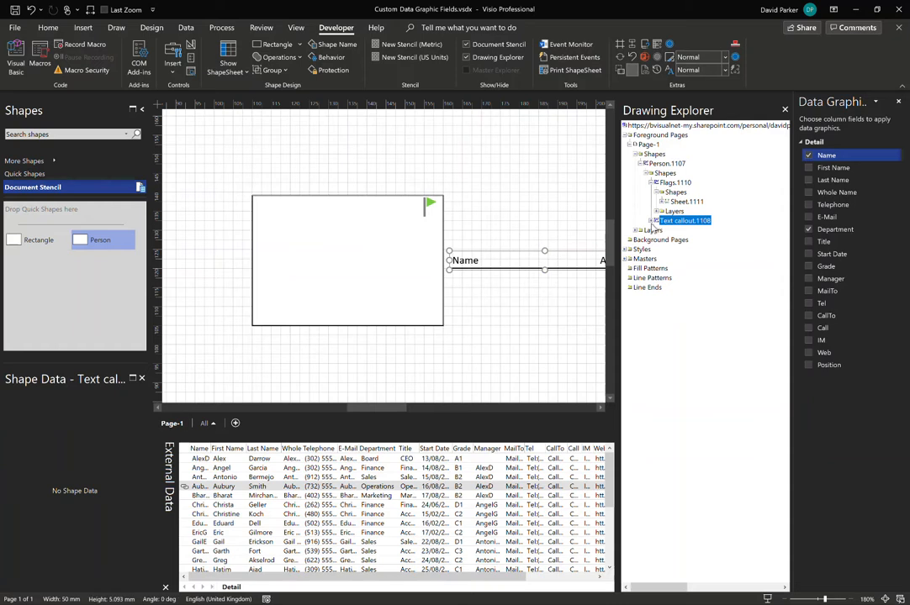
pyautogui.click(655, 221)
pyautogui.click(657, 231)
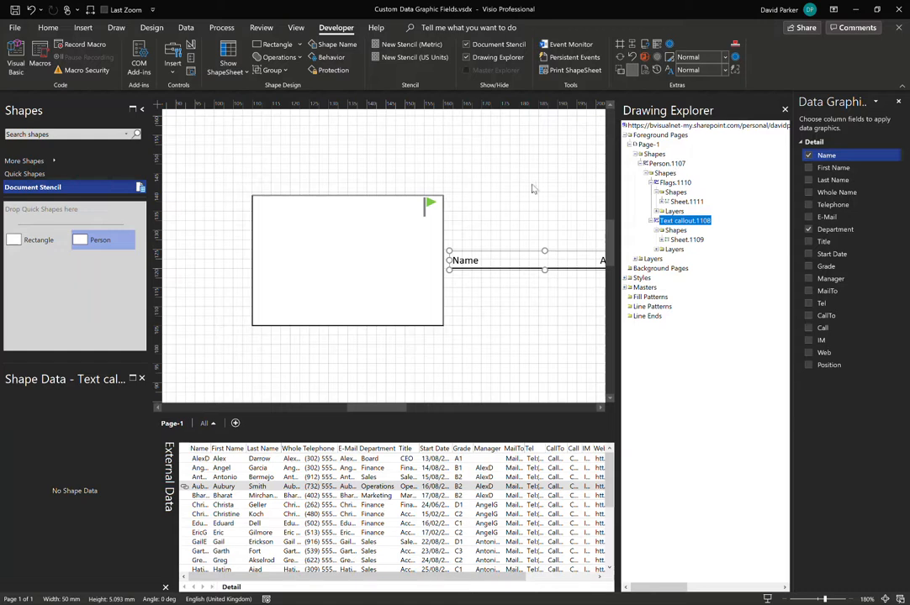
# Open the Shape Name dialog for the person shape and close it without changes.
pyautogui.click(391, 223)
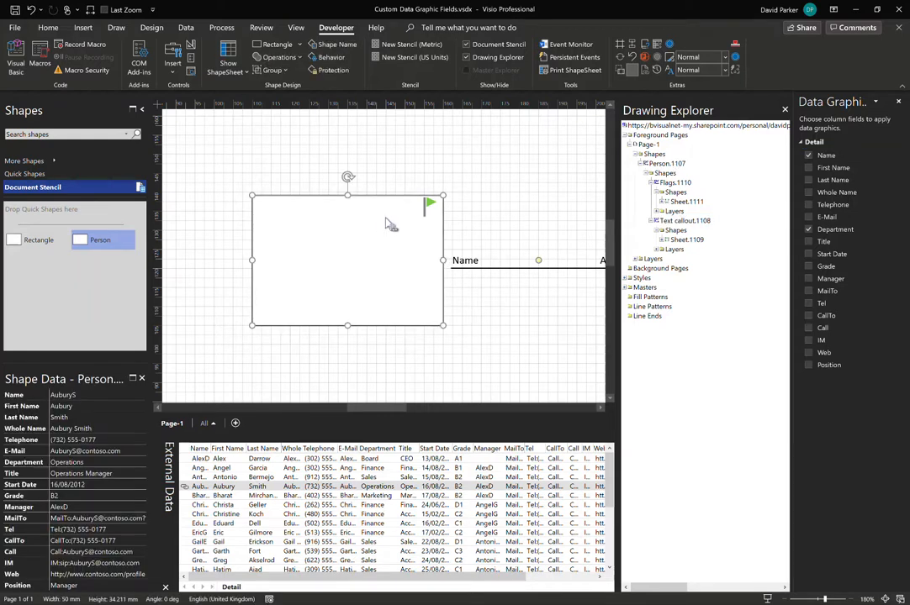
pyautogui.click(332, 45)
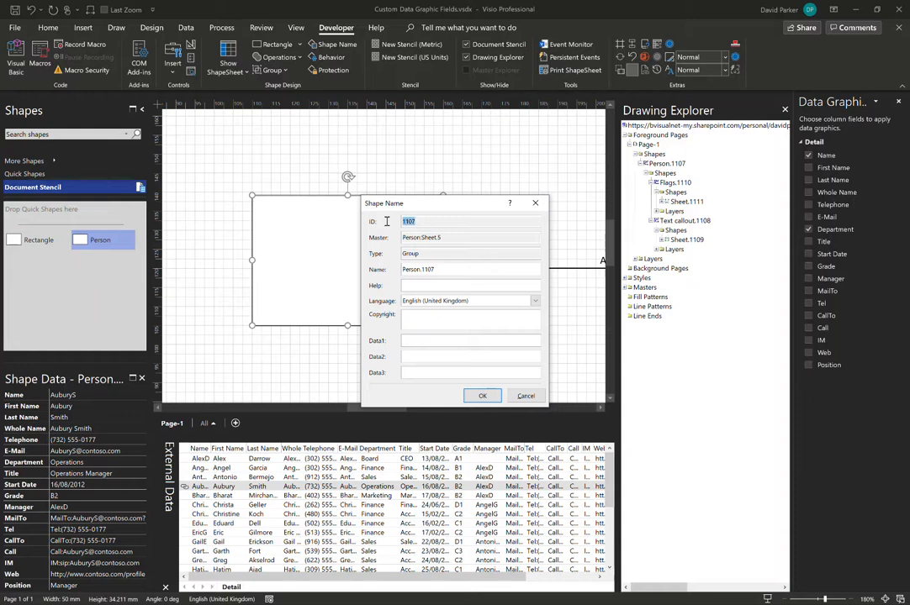
pyautogui.click(524, 396)
pyautogui.click(493, 185)
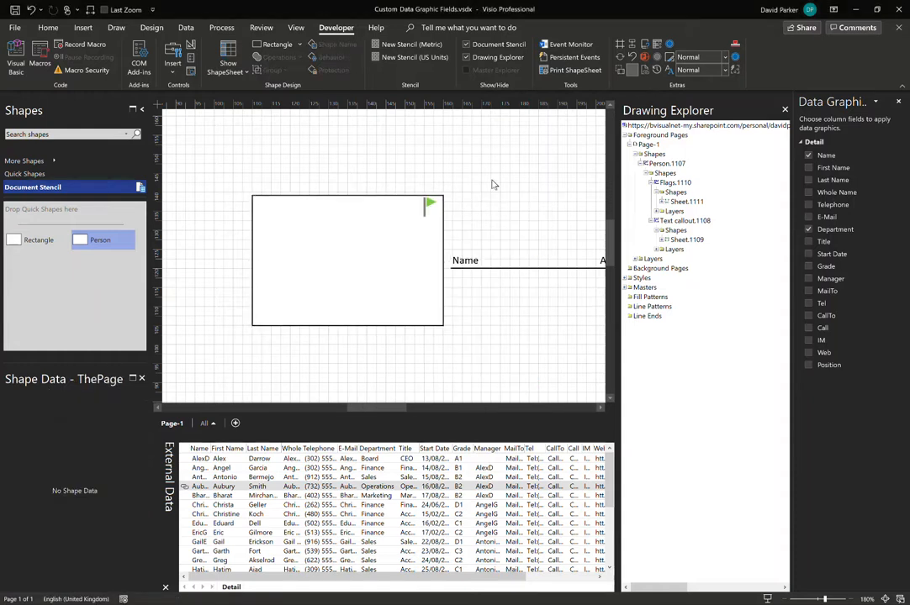
# Draw several rectangles beside the person shape with the Rectangle tool, then delete them all.
pyautogui.click(82, 28)
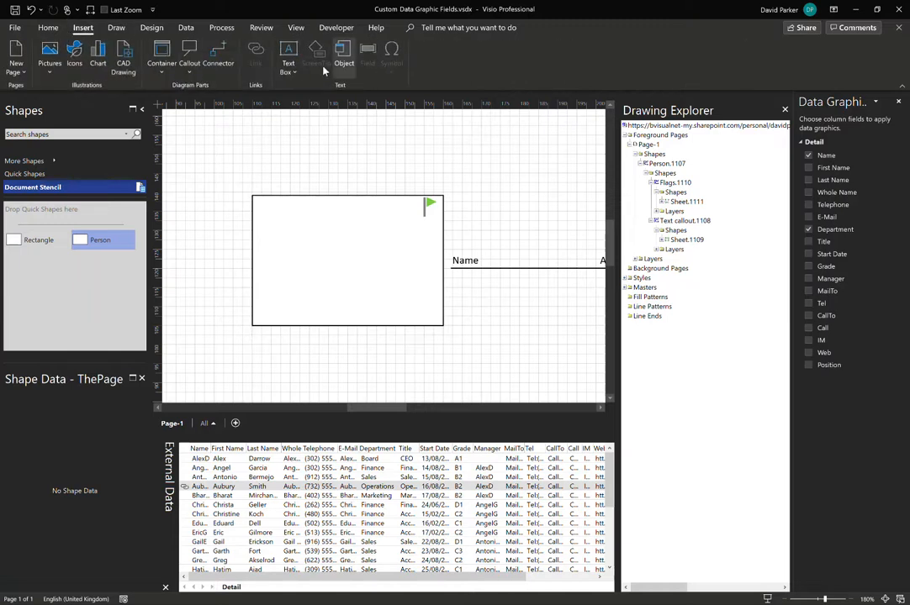
pyautogui.click(48, 27)
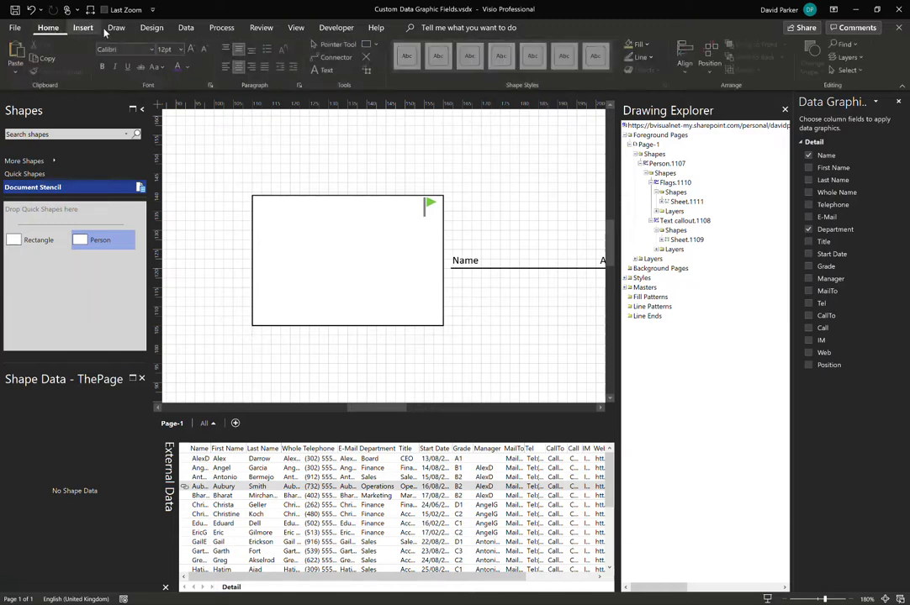
pyautogui.click(367, 45)
pyautogui.moveTo(443, 145); pyautogui.dragTo(543, 200)
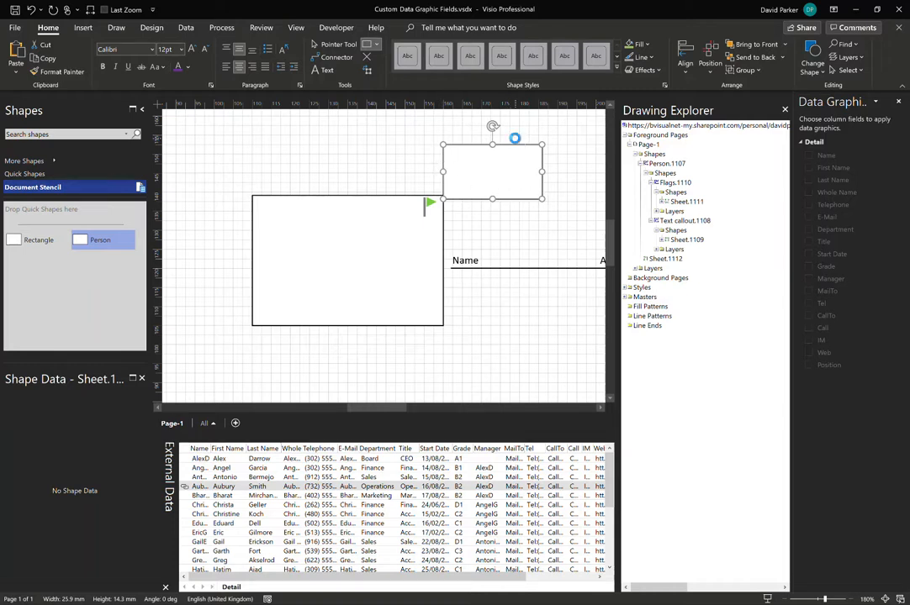
pyautogui.press('Delete')
pyautogui.moveTo(465, 137); pyautogui.dragTo(536, 200)
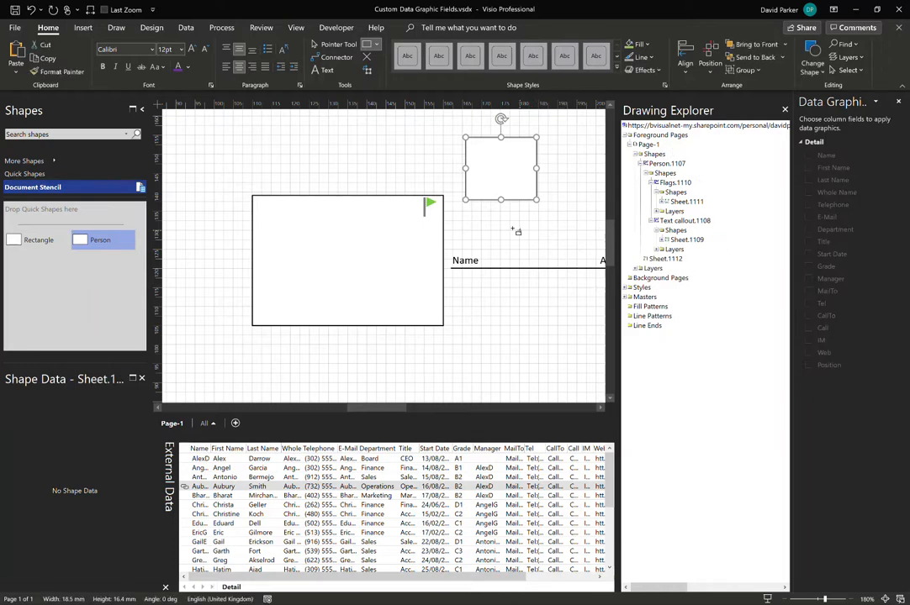
pyautogui.moveTo(481, 219); pyautogui.dragTo(559, 249)
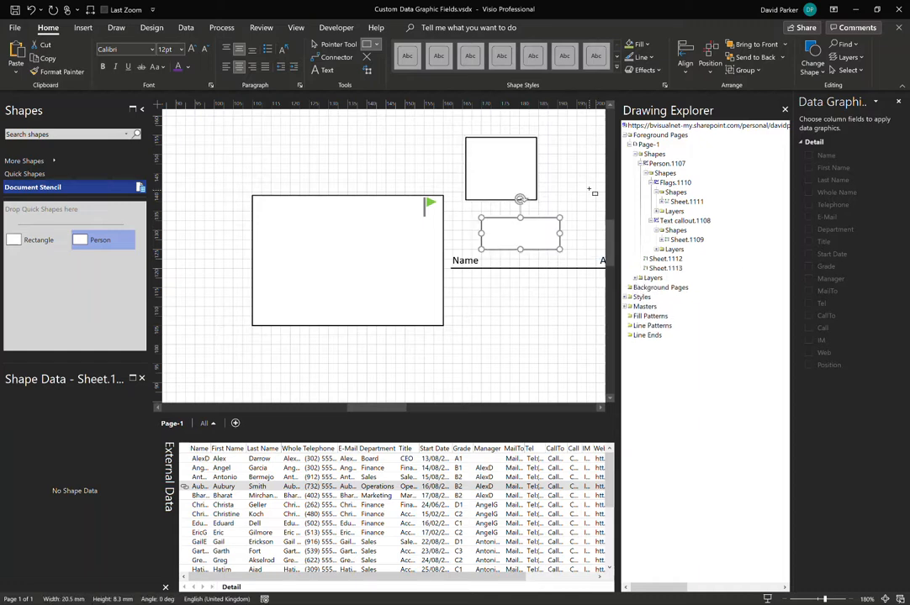
pyautogui.click(532, 153)
pyautogui.press('Delete')
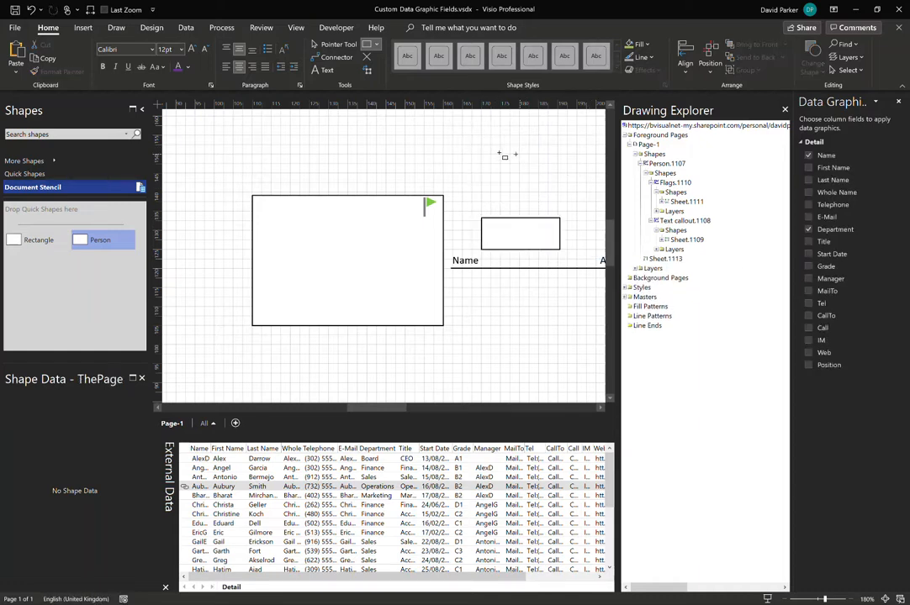
pyautogui.moveTo(445, 136); pyautogui.dragTo(544, 186)
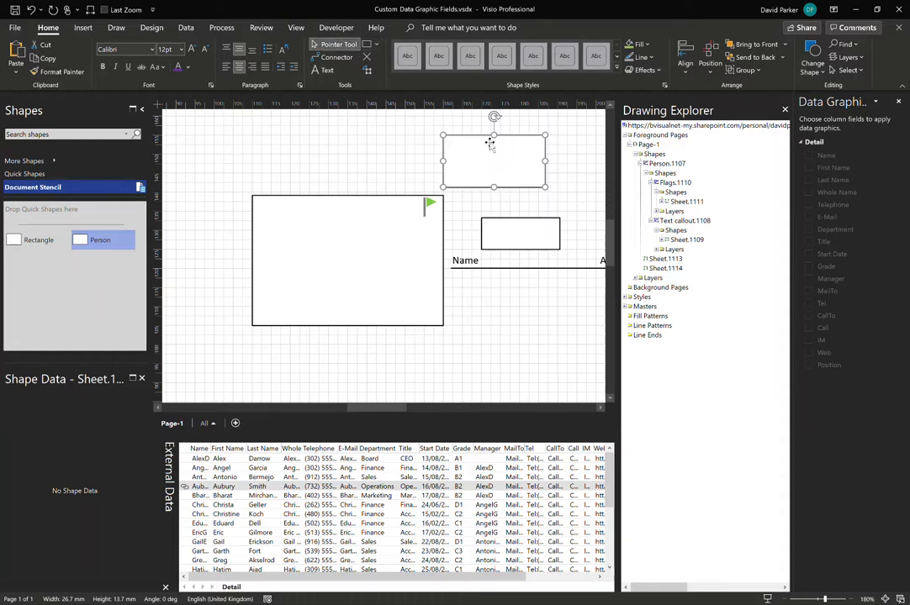
pyautogui.press('Escape')
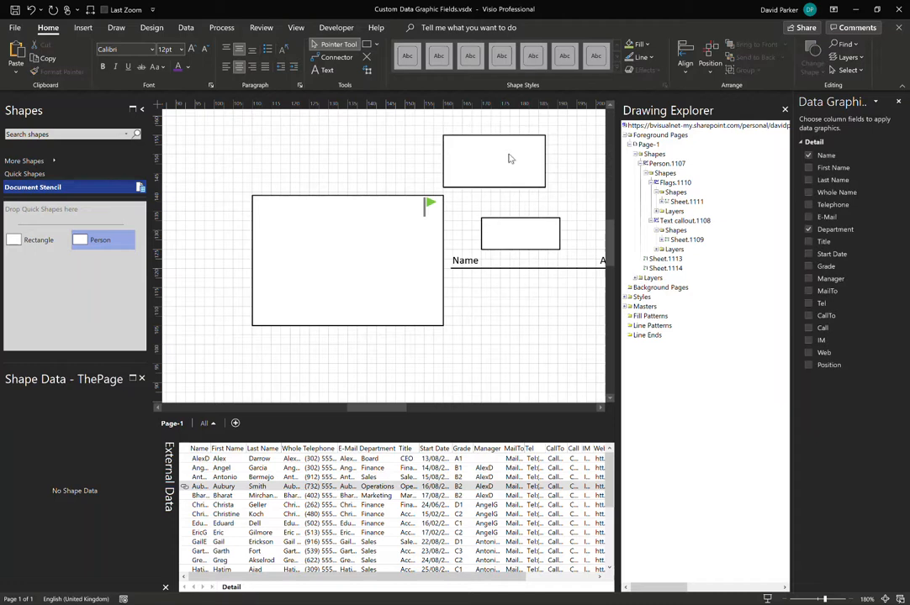
pyautogui.click(506, 156)
pyautogui.press('Delete')
pyautogui.click(526, 229)
pyautogui.press('Delete')
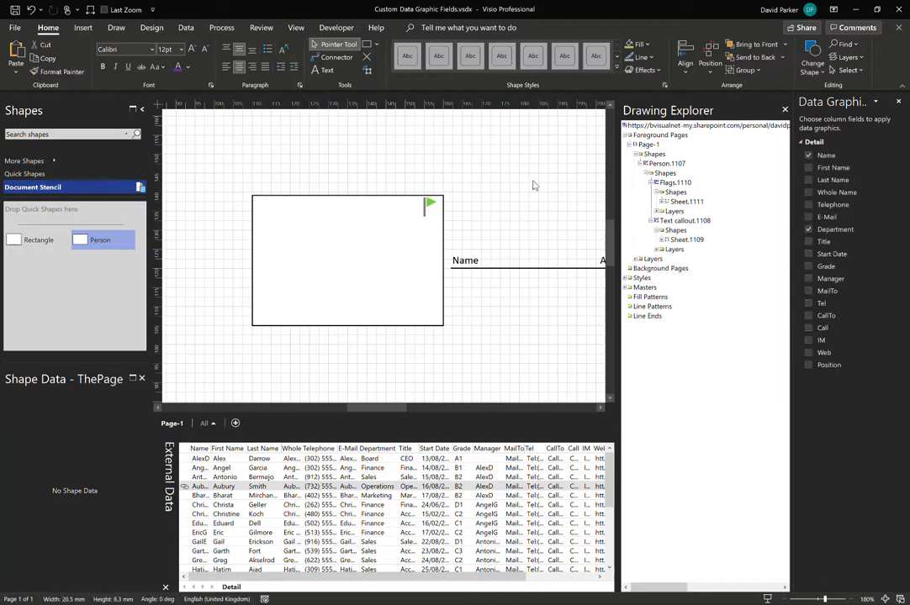
# Apply the second available data graphic in the advanced data graphics gallery to the person shape.
pyautogui.click(406, 238)
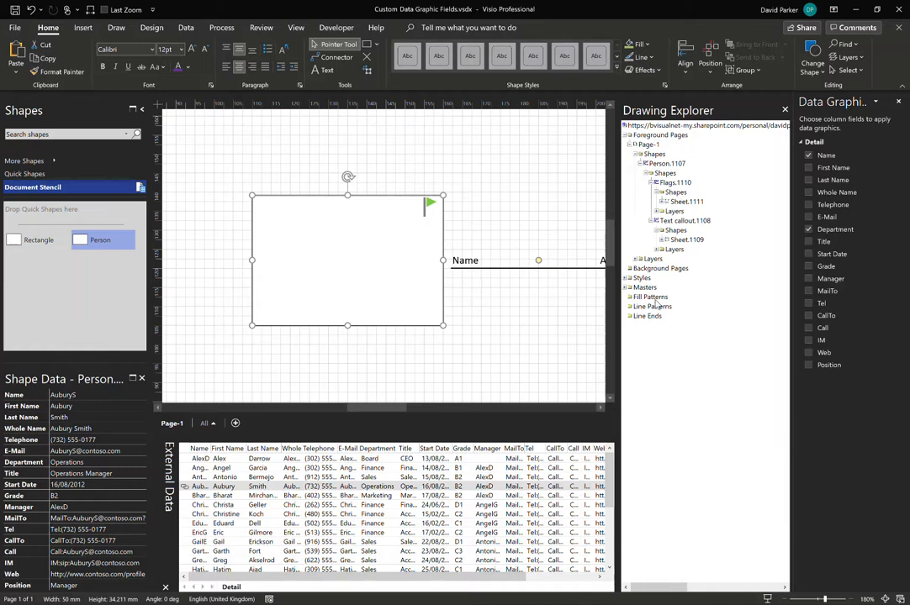
pyautogui.click(186, 28)
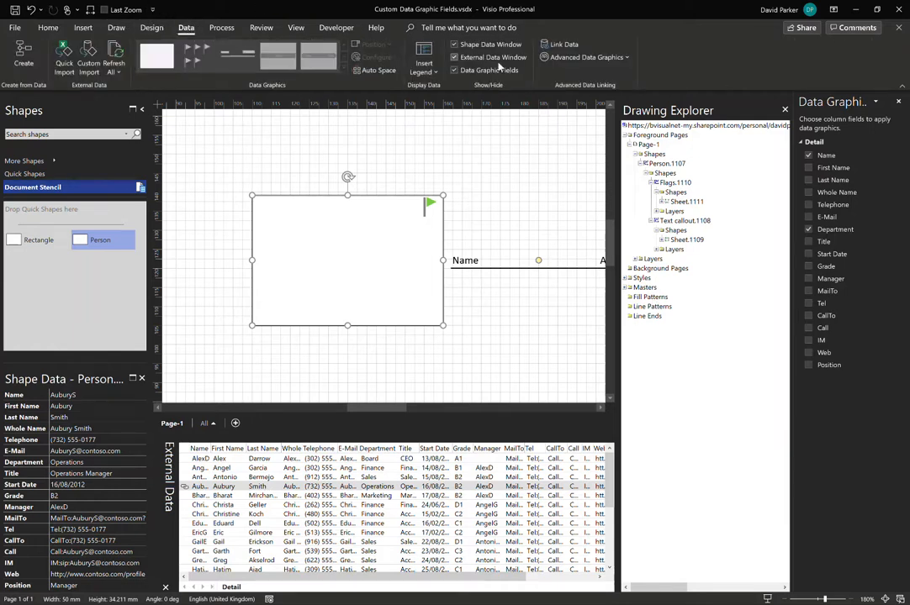
pyautogui.click(616, 59)
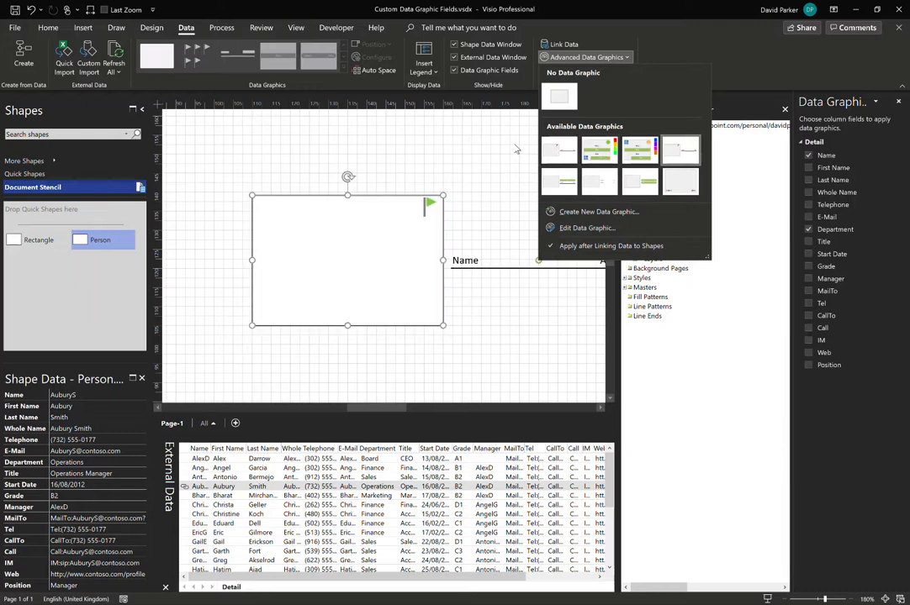
pyautogui.click(679, 150)
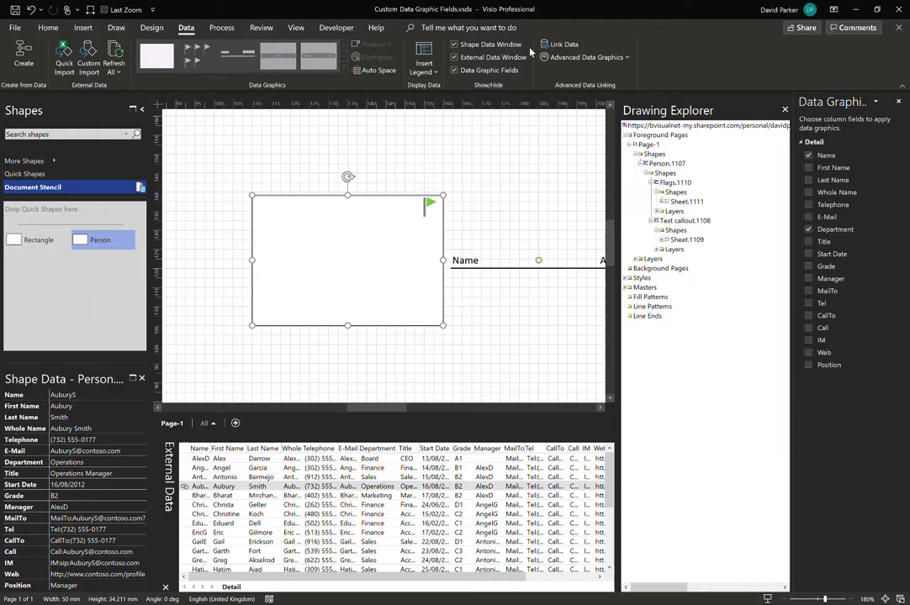
pyautogui.click(611, 59)
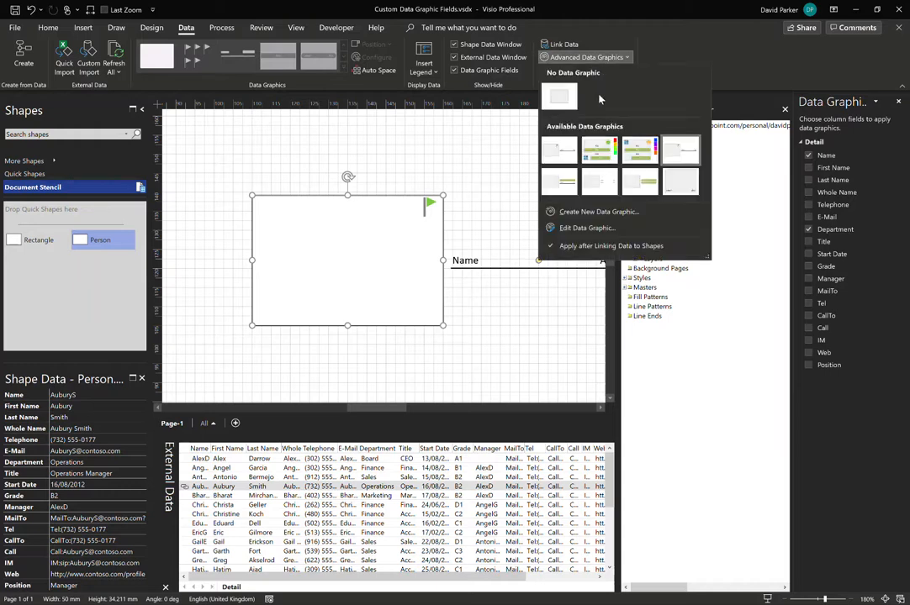
pyautogui.click(603, 156)
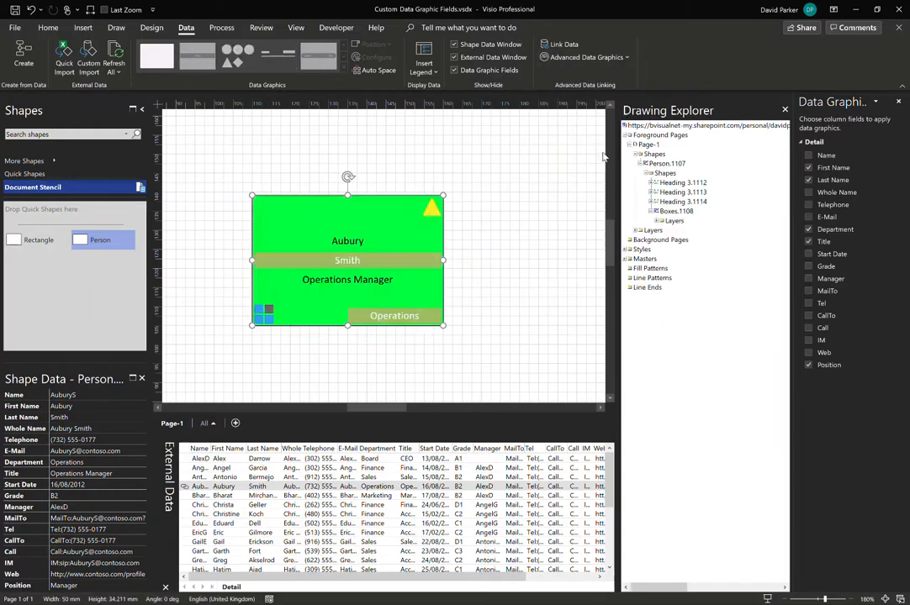